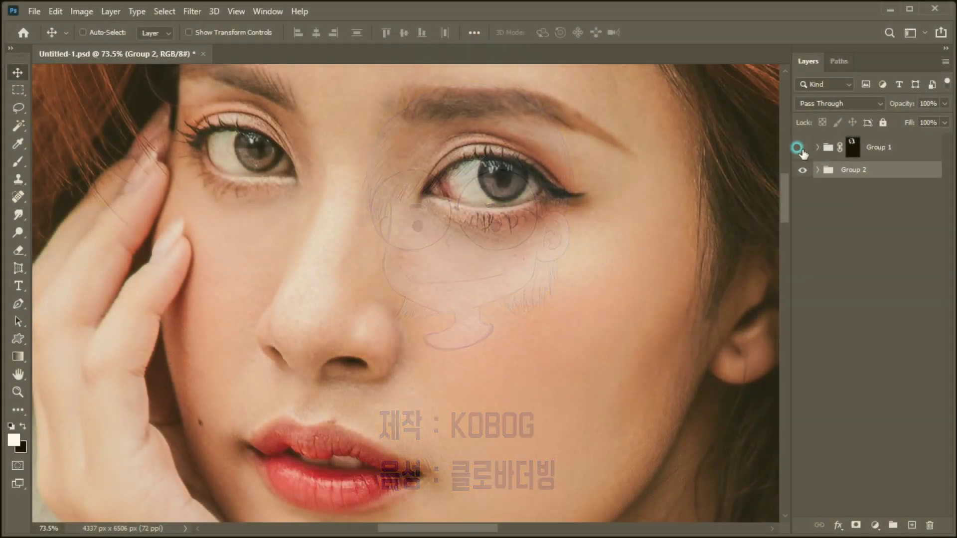
Toggle Group 1's visibility repeatedly to compare the portrait before and after retouching.
click(797, 147)
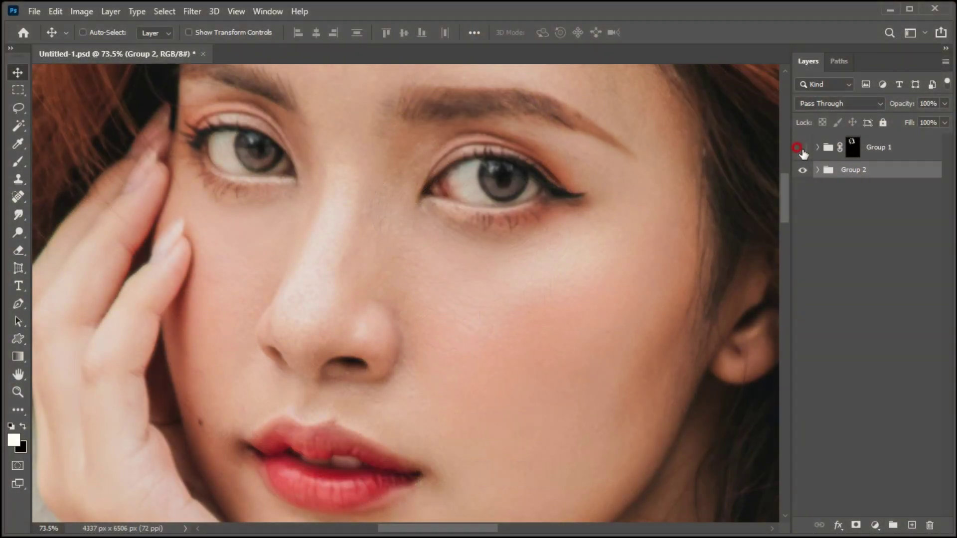
click(801, 147)
click(799, 147)
click(800, 147)
click(800, 148)
click(800, 148)
click(800, 147)
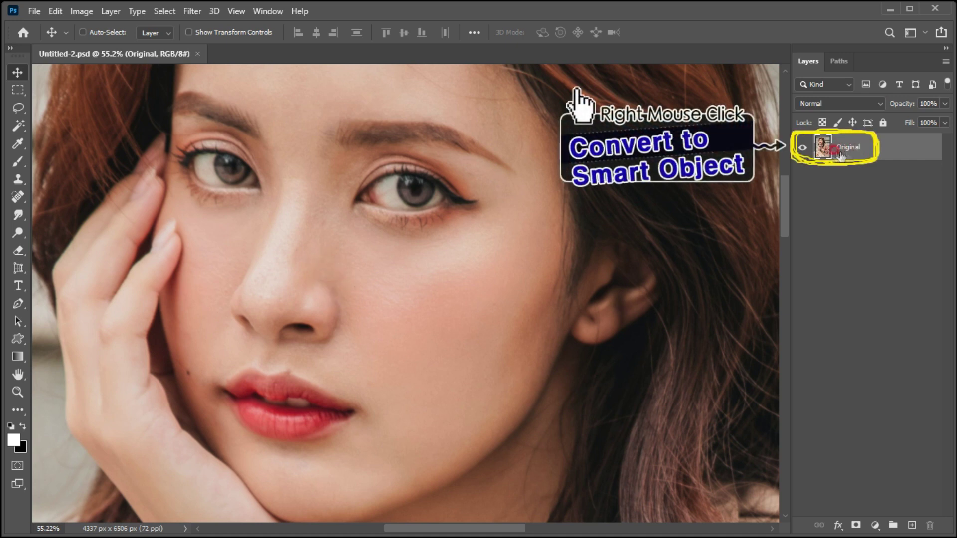
Select the Original layer and convert it into a smart object.
right_click(834, 134)
click(824, 146)
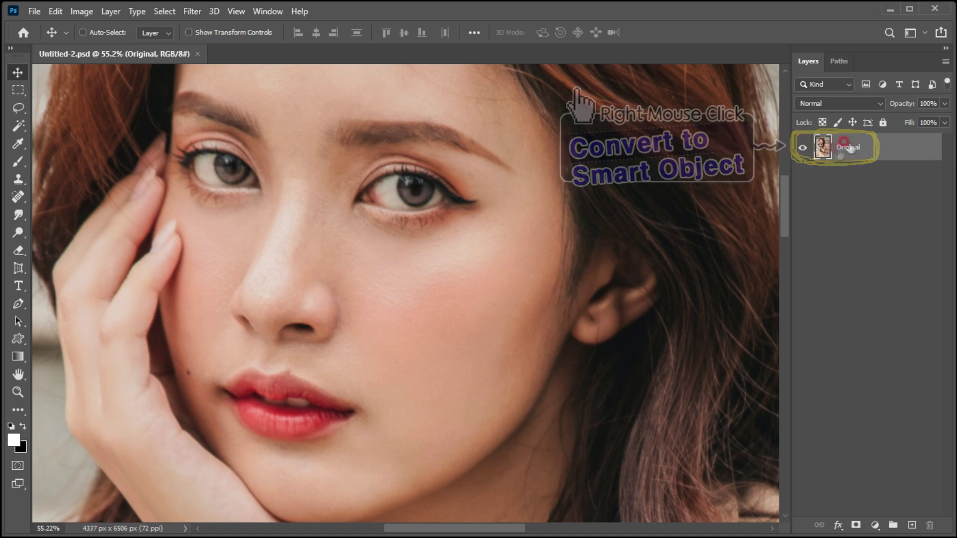
right_click(836, 139)
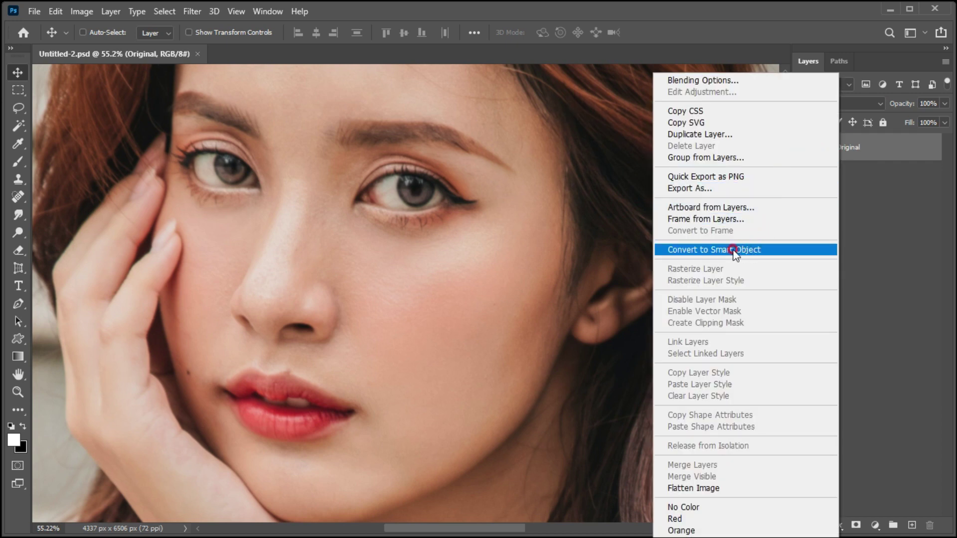
click(736, 251)
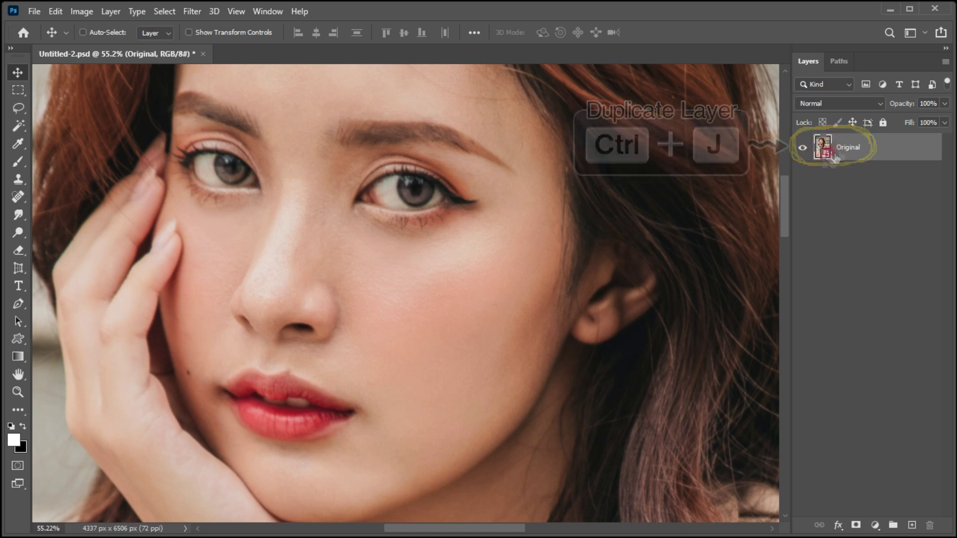
Duplicate the Original smart object twice and rename the middle copy 'Smart'.
key(ctrl+j)
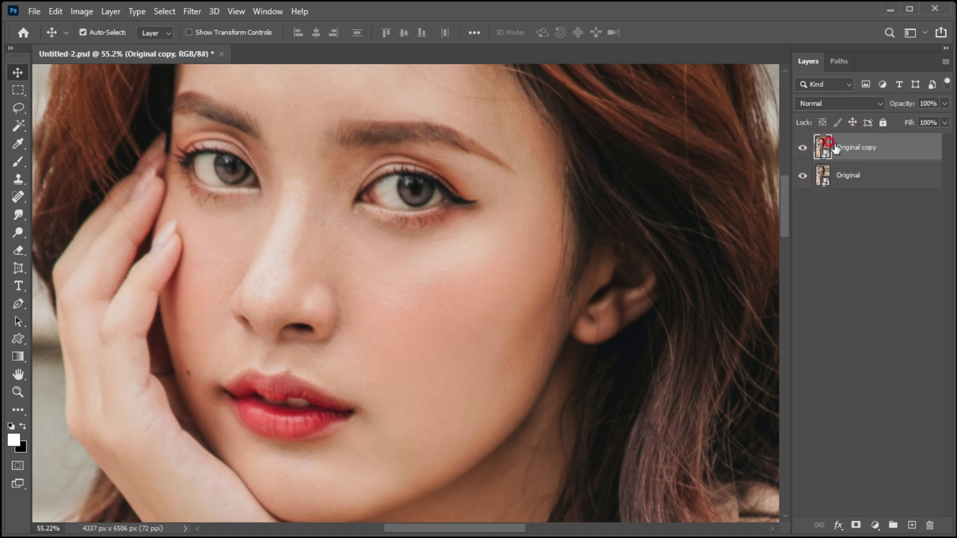
key(ctrl+j)
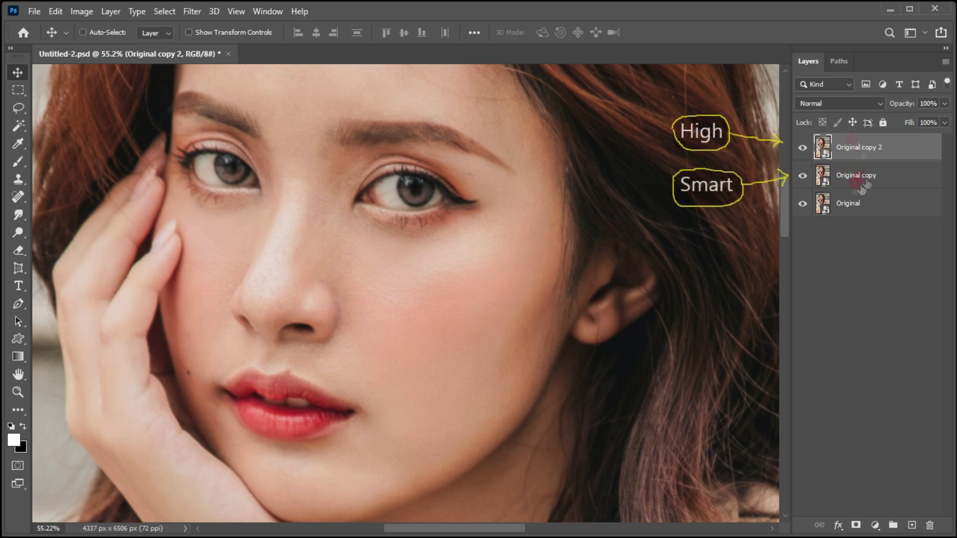
double_click(869, 172)
text(Smart)
key(Return)
Rename the top copy 'High', hide it, and select the Smart layer.
click(841, 146)
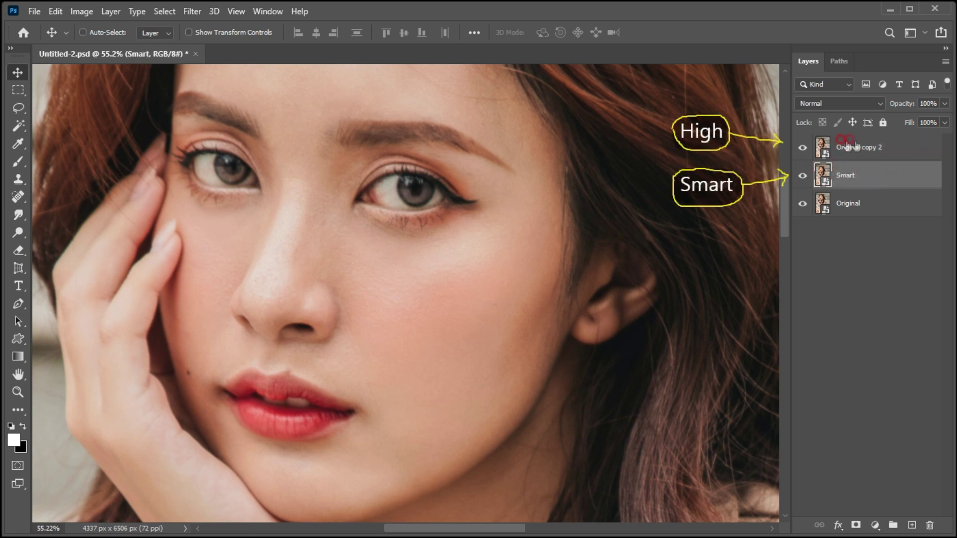
double_click(852, 148)
text(High)
key(Return)
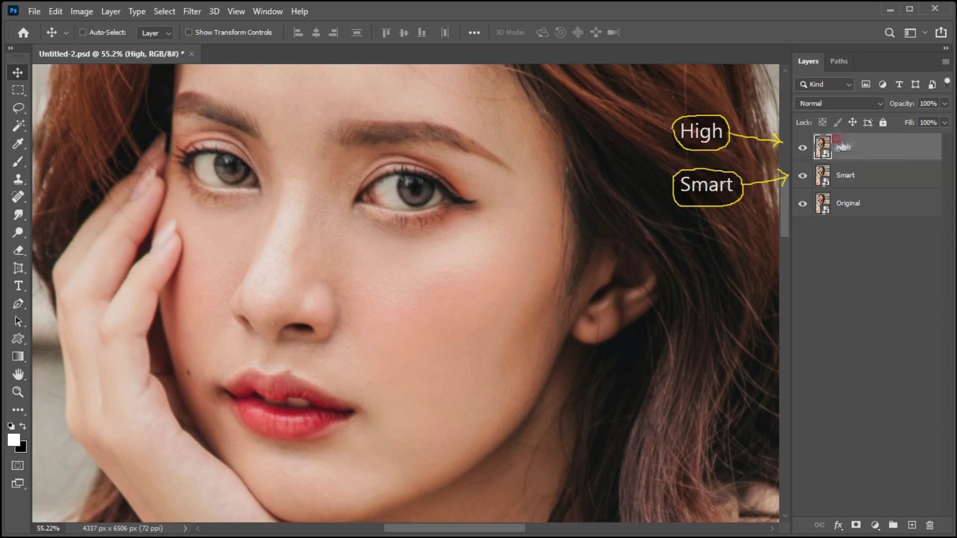
click(802, 148)
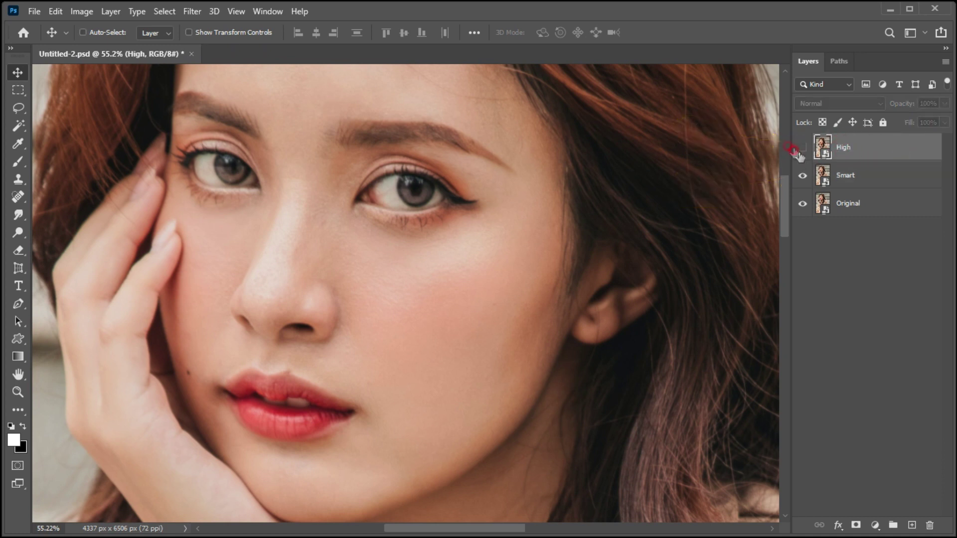
click(848, 175)
click(803, 176)
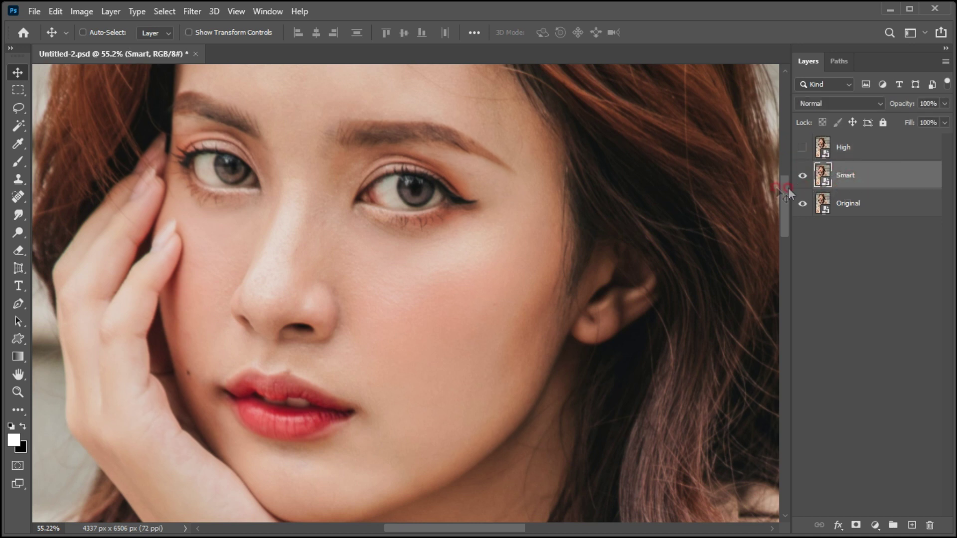
click(191, 12)
Apply Smart Sharpen to the Smart layer: Amount 500%, Radius 3.0 px, Reduce Noise 50%, Lens Blur.
click(192, 11)
mouse_move(208, 264)
click(402, 318)
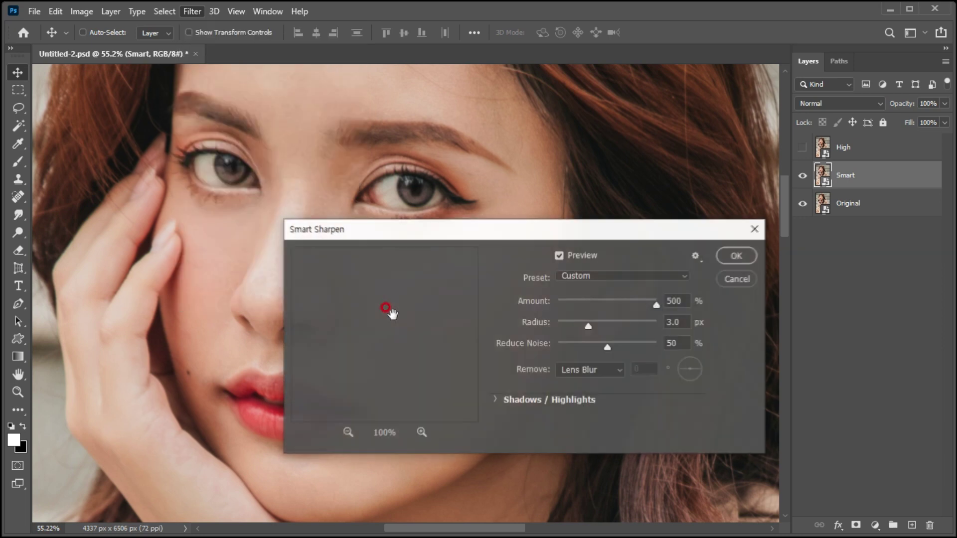
drag(423, 236, 457, 234)
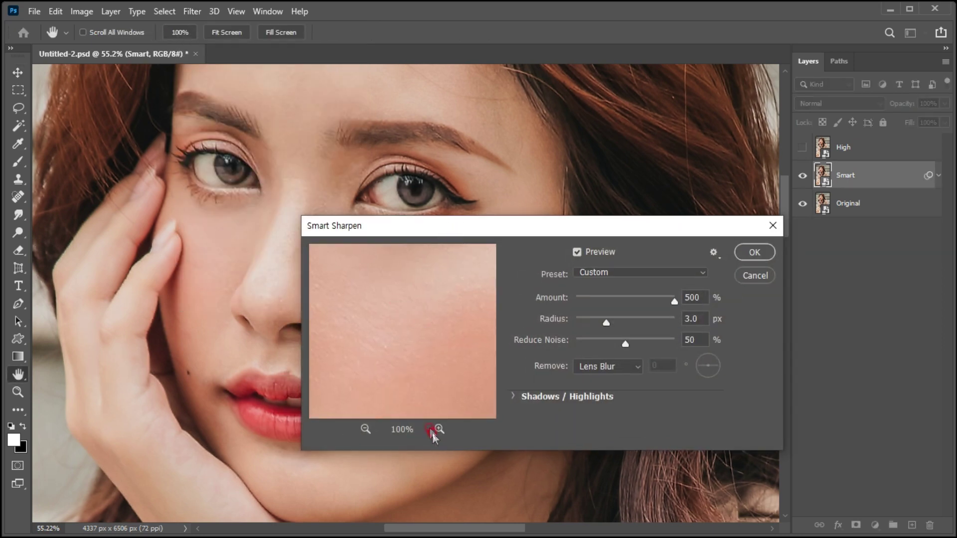
mouse_move(415, 354)
mouse_down()
mouse_move(352, 280)
mouse_move(394, 344)
mouse_up()
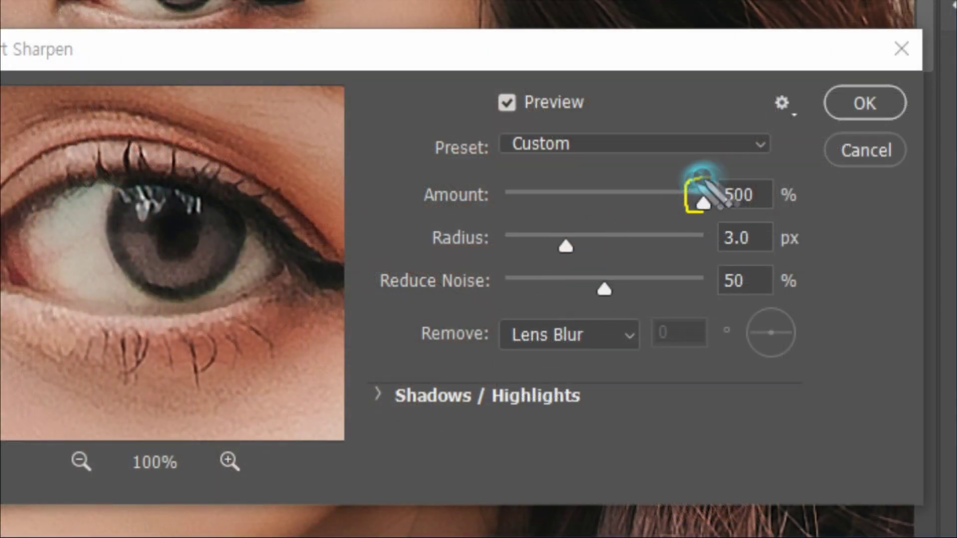
drag(705, 252, 780, 252)
mouse_move(707, 299)
mouse_down()
mouse_move(766, 261)
mouse_move(708, 299)
mouse_up()
mouse_move(508, 363)
mouse_down()
mouse_move(626, 363)
mouse_move(503, 358)
mouse_up()
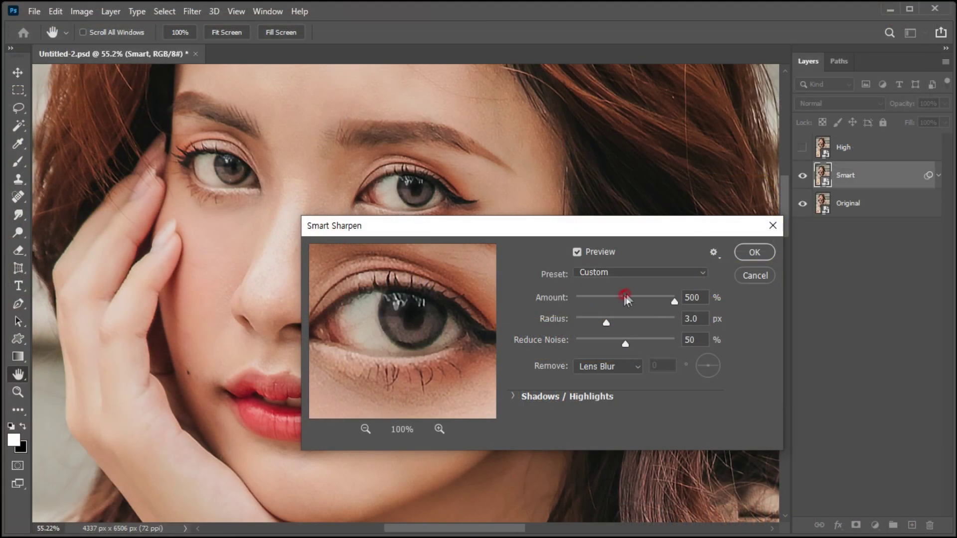
click(748, 251)
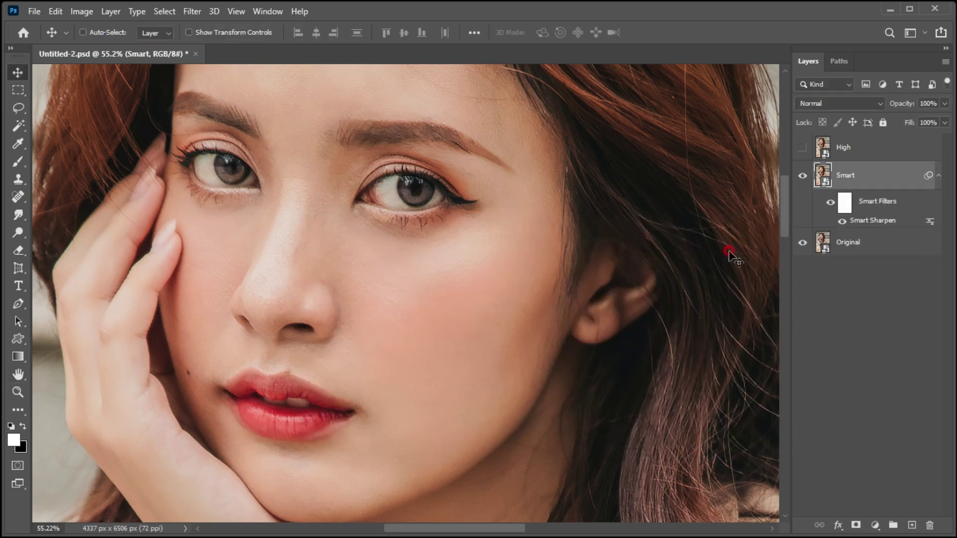
Zoom to about 409% on the left eye to inspect halos along the sharpened eyelashes.
scroll(222, 188, up, 5)
scroll(209, 122, up, 2)
scroll(271, 254, up, 1)
scroll(245, 229, up, 1)
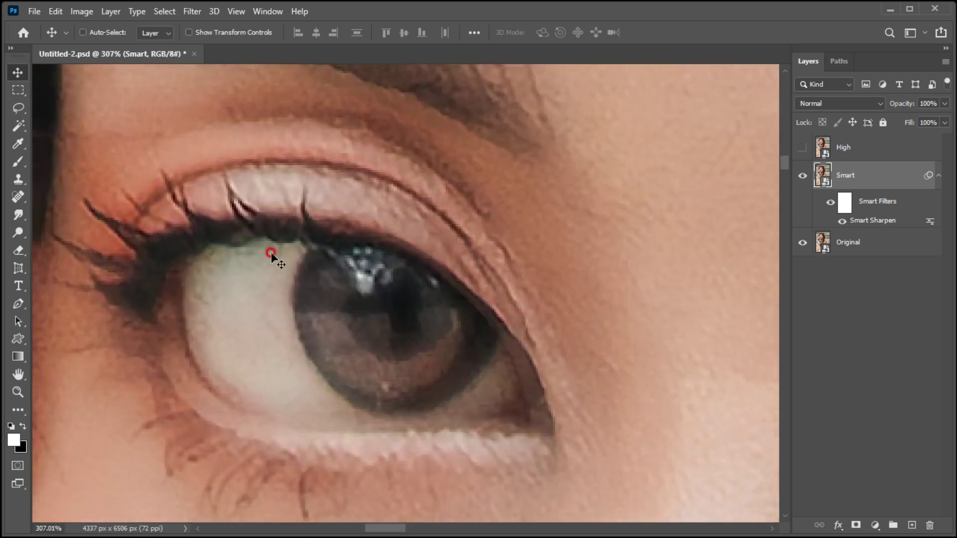
scroll(330, 256, up, 1)
scroll(331, 256, up, 1)
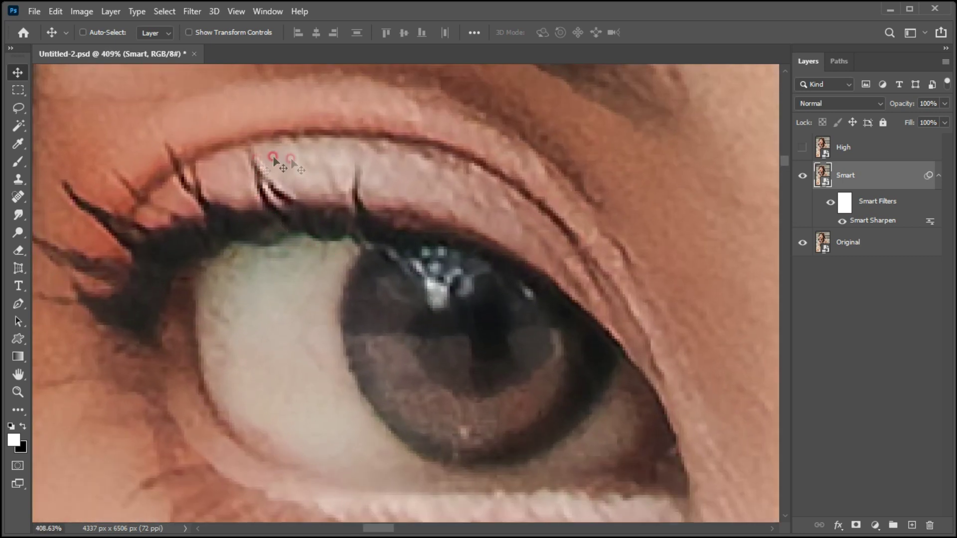
drag(241, 148, 289, 197)
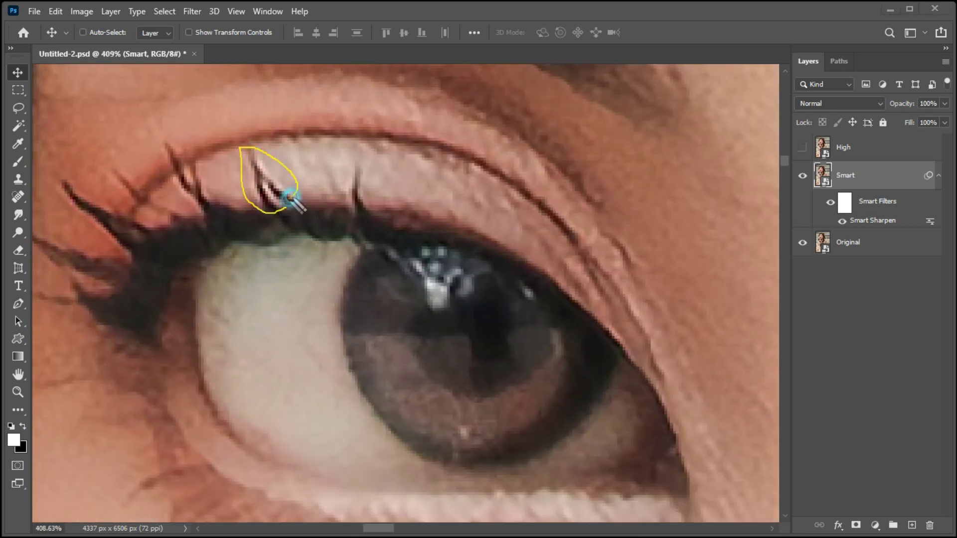
mouse_move(215, 208)
mouse_down()
mouse_move(182, 139)
mouse_move(210, 207)
mouse_up()
mouse_move(136, 253)
mouse_down()
mouse_move(81, 199)
mouse_move(118, 250)
mouse_move(90, 205)
mouse_move(107, 216)
mouse_up()
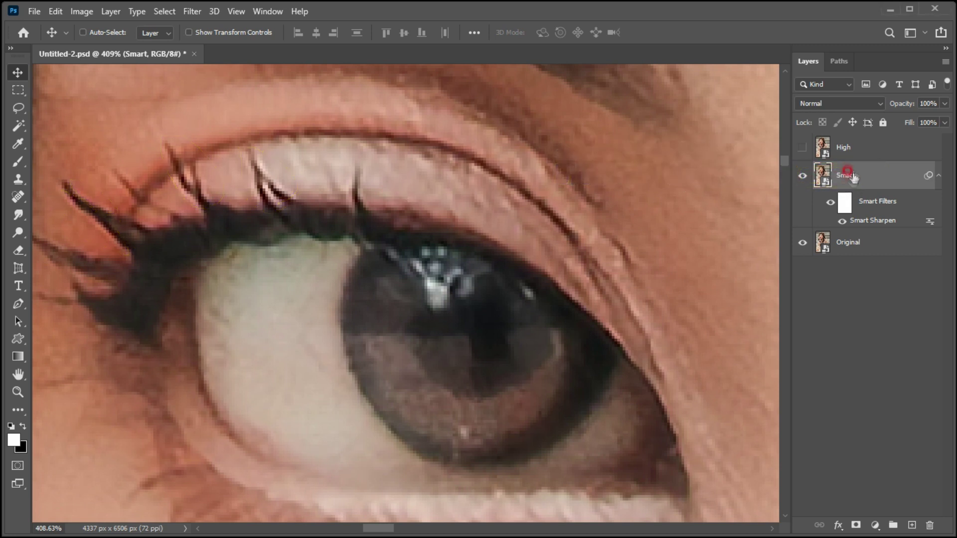
right_click(846, 177)
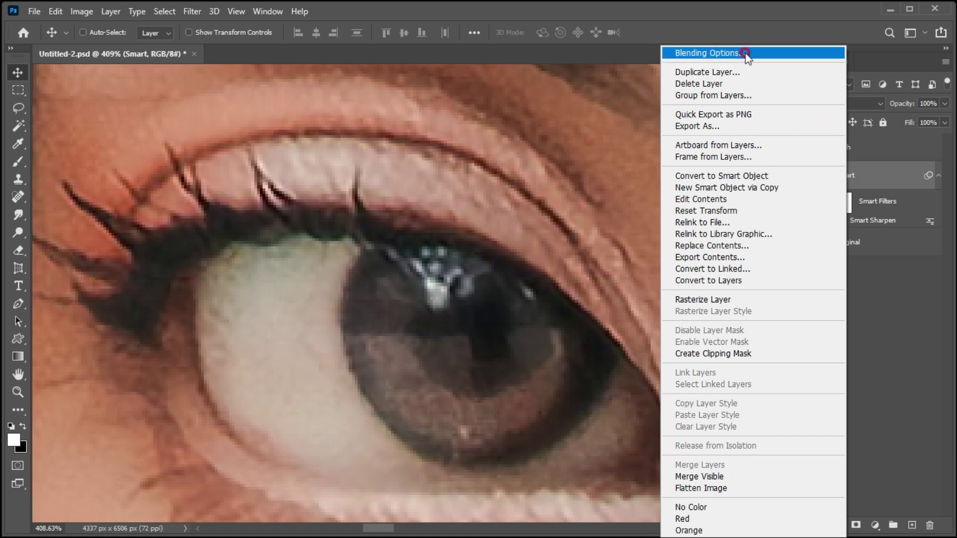
Split the Smart layer's Blend If white slider so its sharpening fades in tones above 118.
click(716, 54)
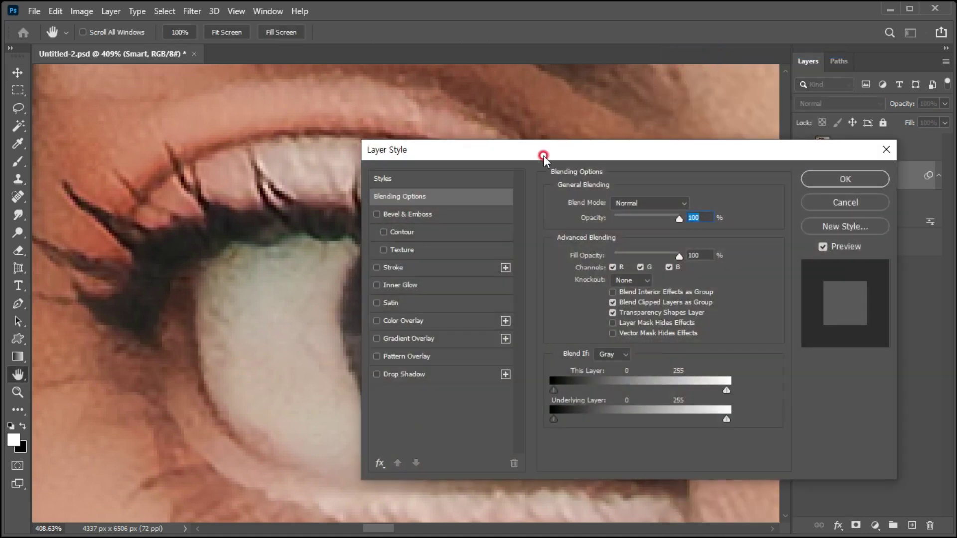
drag(543, 155, 520, 101)
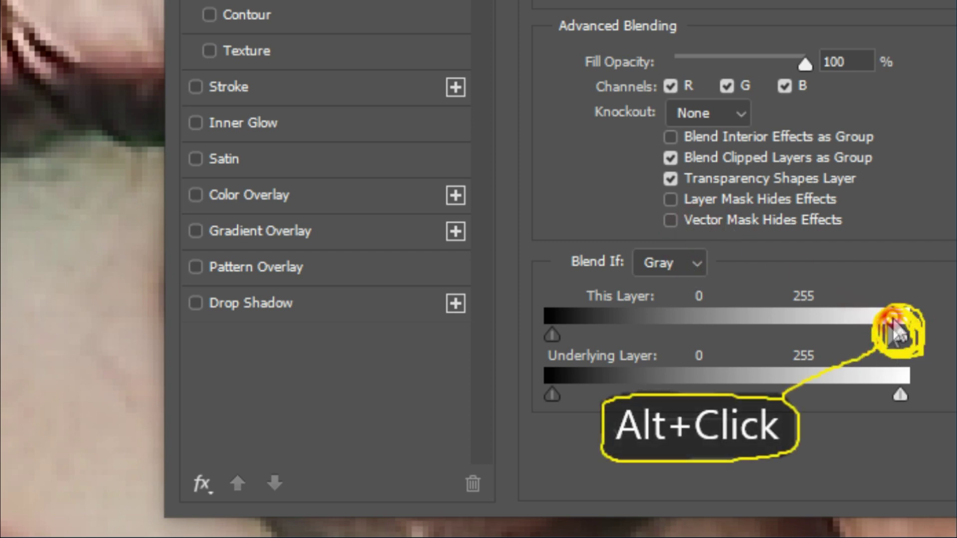
alt+click(897, 334)
drag(894, 338, 786, 335)
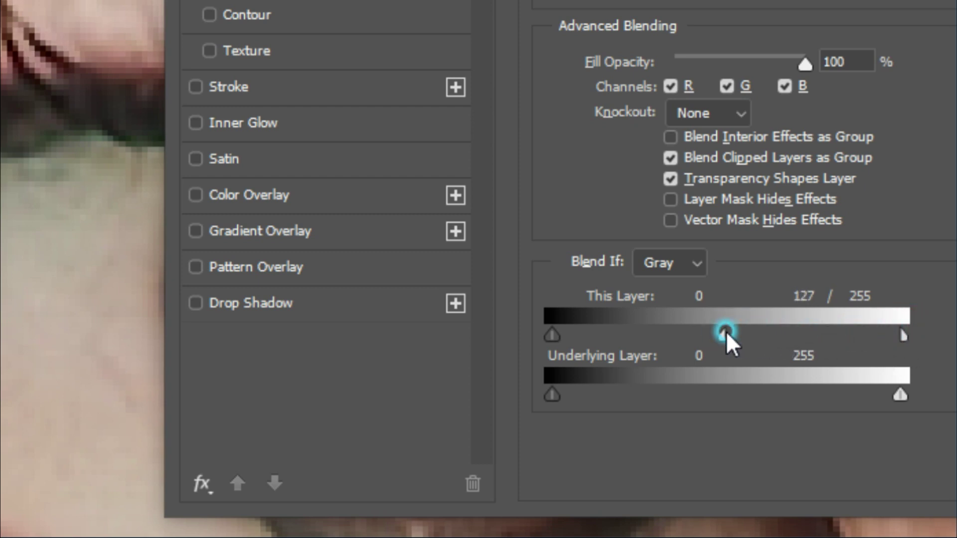
mouse_move(897, 336)
mouse_down()
mouse_move(839, 334)
mouse_move(935, 334)
mouse_up()
drag(725, 335, 713, 337)
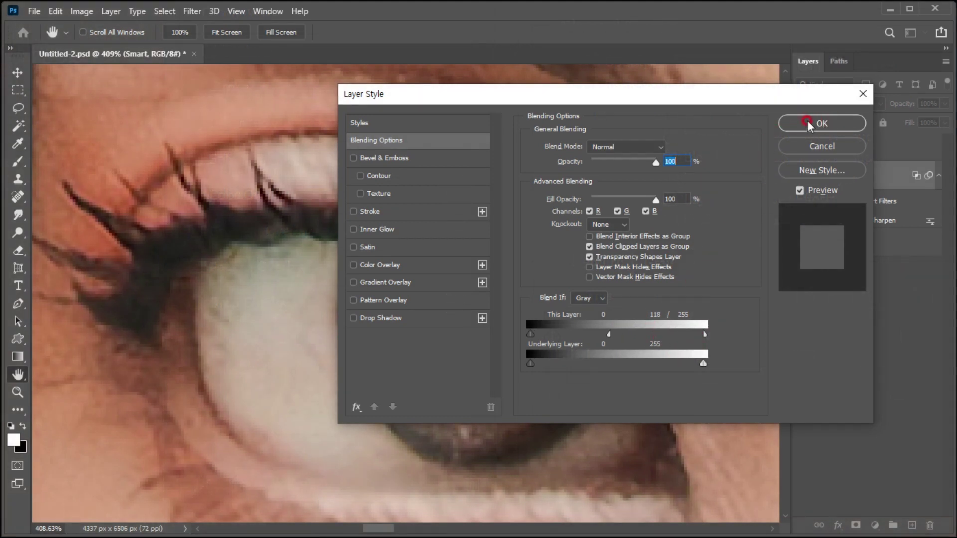
click(808, 123)
click(212, 205)
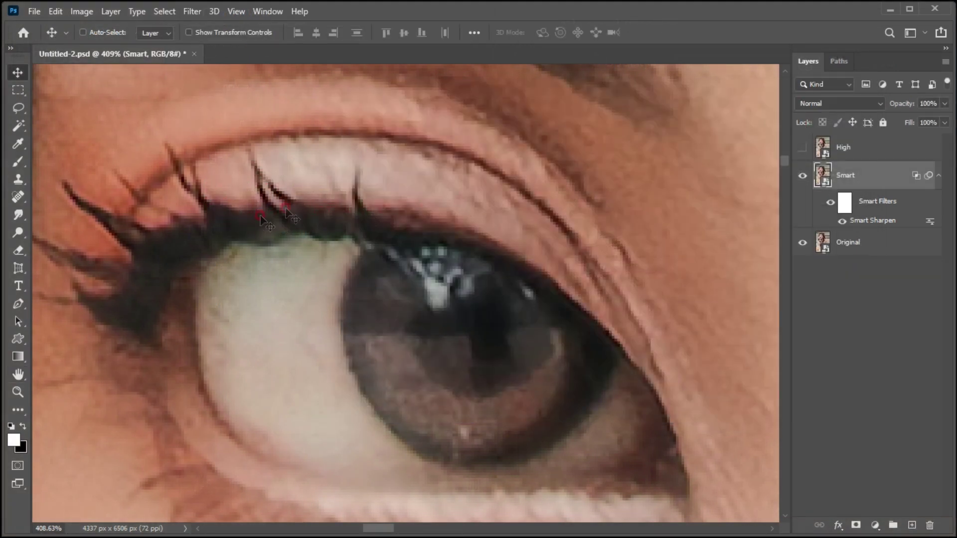
Zoom out to the full face and collapse the Smart layer's Smart Filters list.
scroll(387, 222, down, 3)
scroll(387, 223, down, 4)
scroll(417, 214, down, 2)
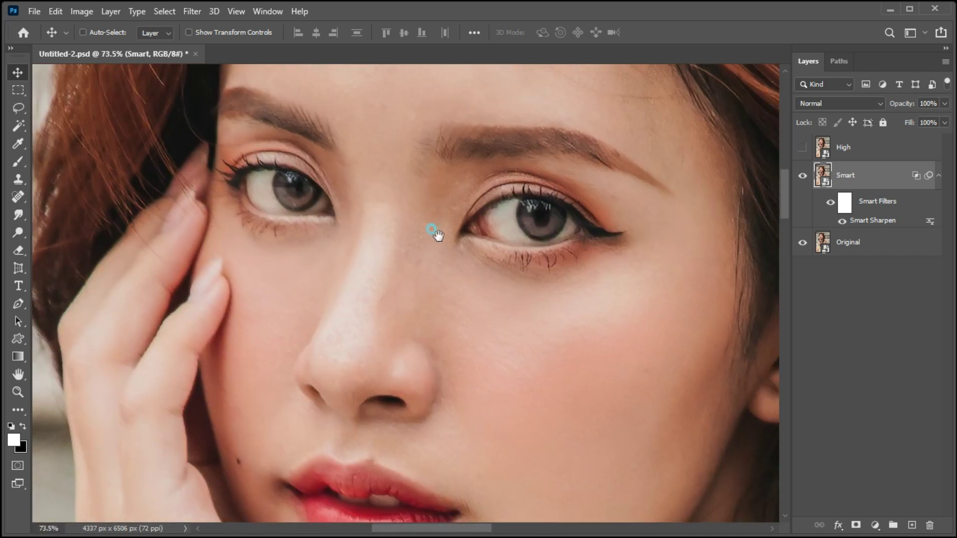
scroll(524, 263, down, 1)
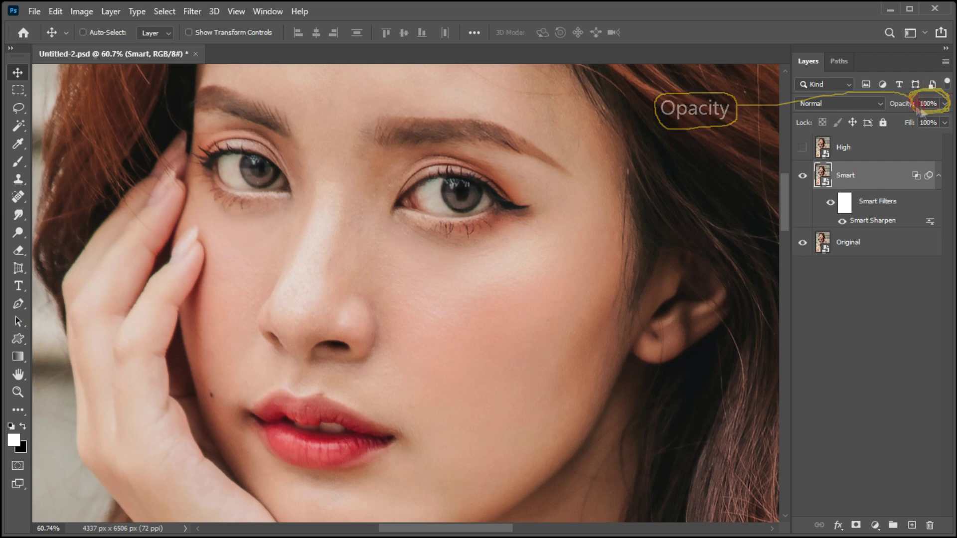
click(937, 176)
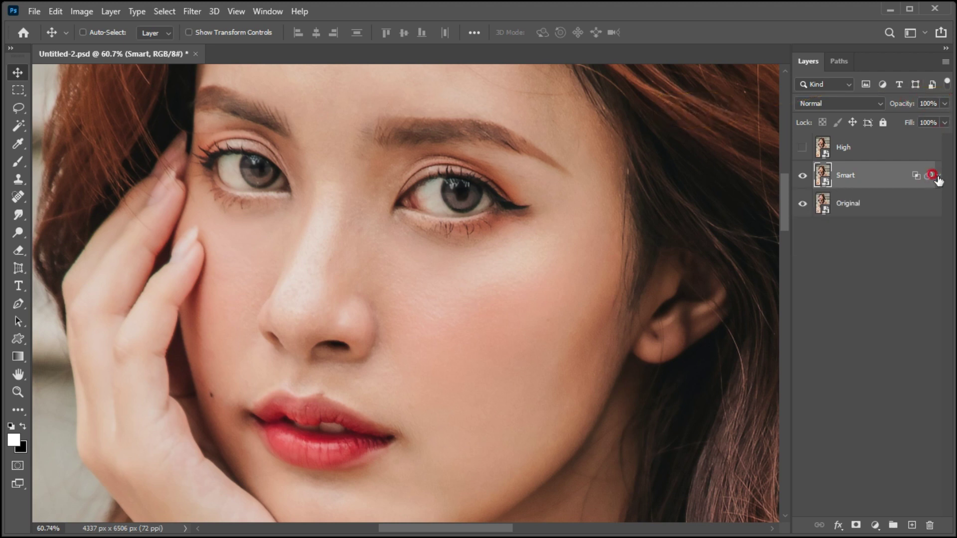
click(881, 146)
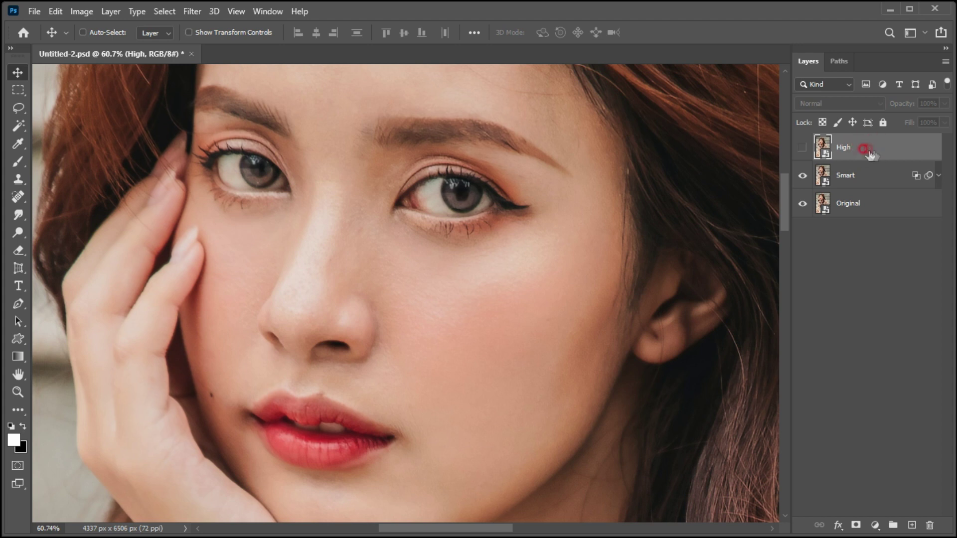
Make the High layer visible and apply a High Pass filter with a 5-pixel radius.
click(802, 148)
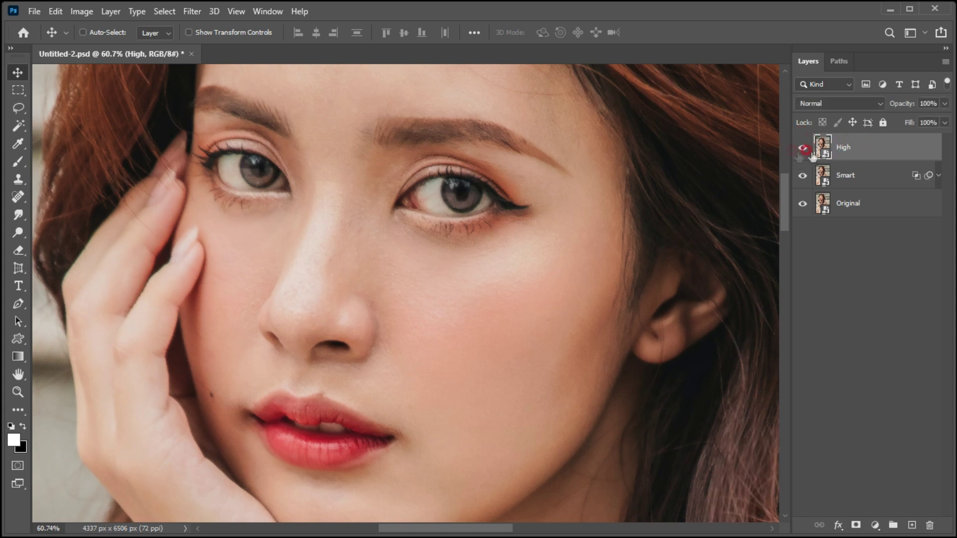
click(190, 11)
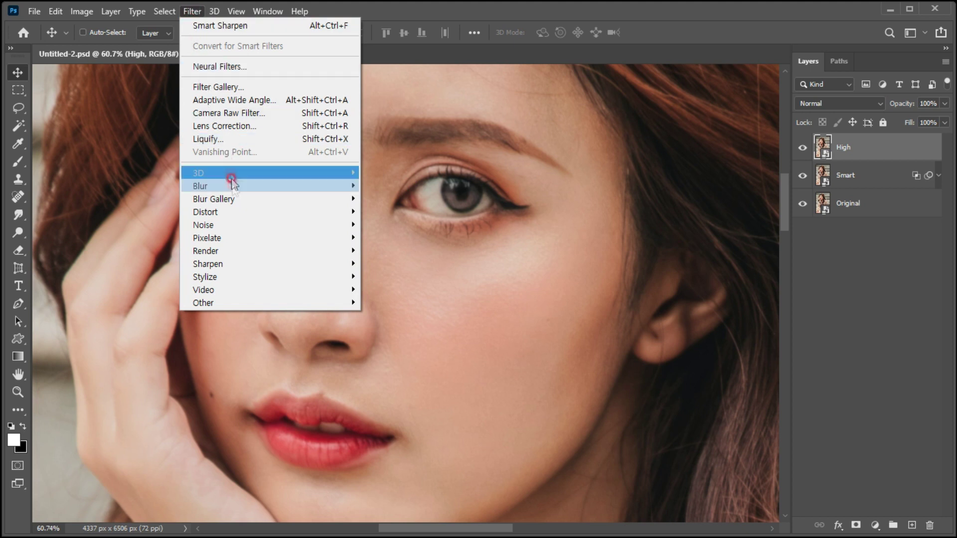
mouse_move(203, 302)
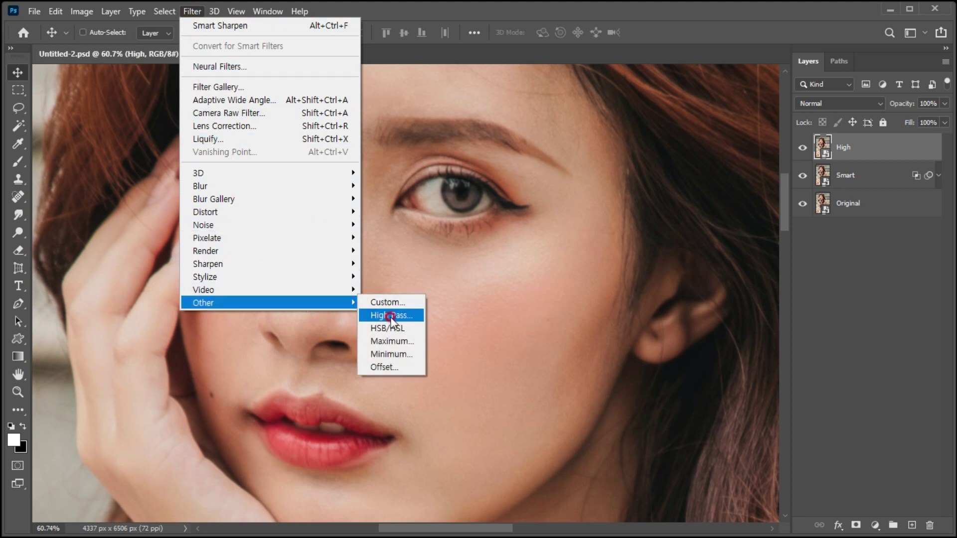
click(390, 315)
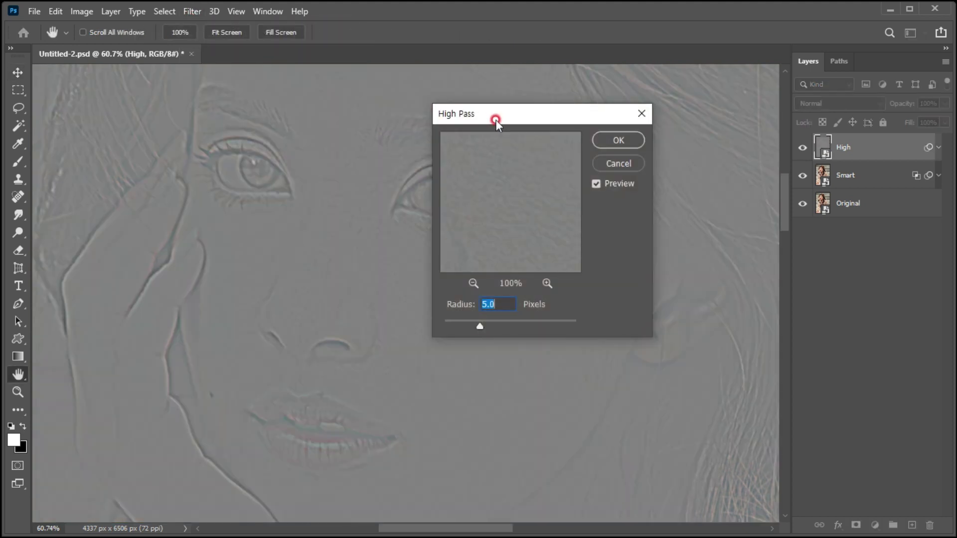
drag(496, 119, 548, 137)
click(541, 324)
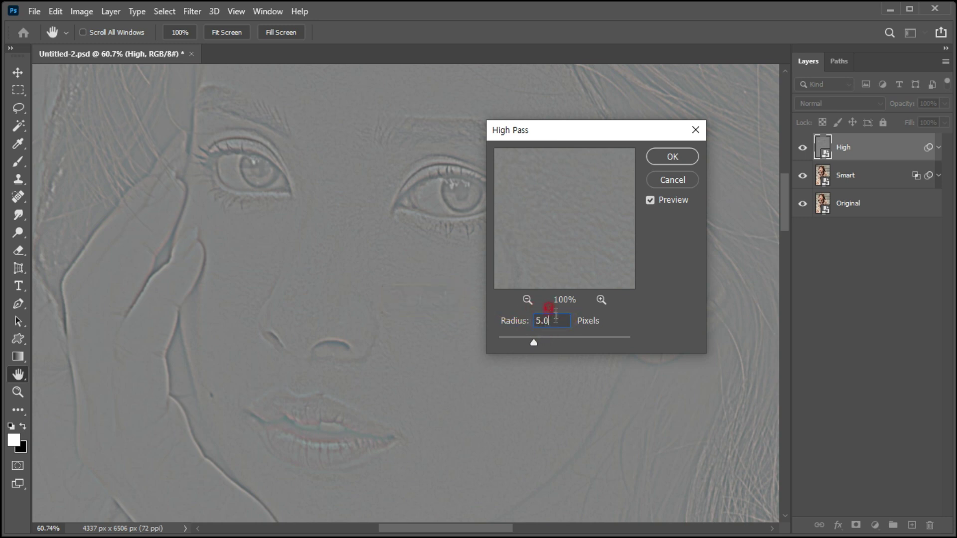
click(671, 157)
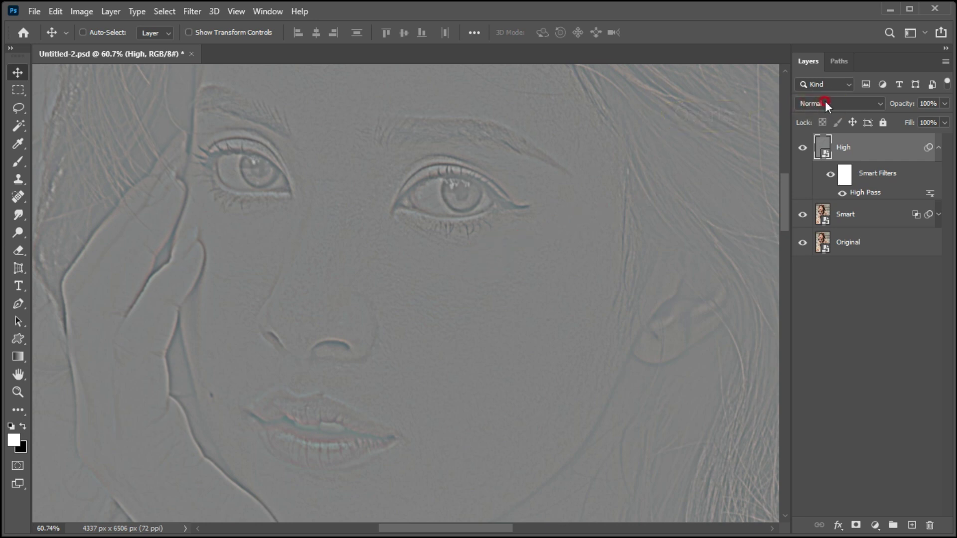
Set the High layer to Overlay blend mode, collapse its filters, and add Smart to the selection.
click(824, 102)
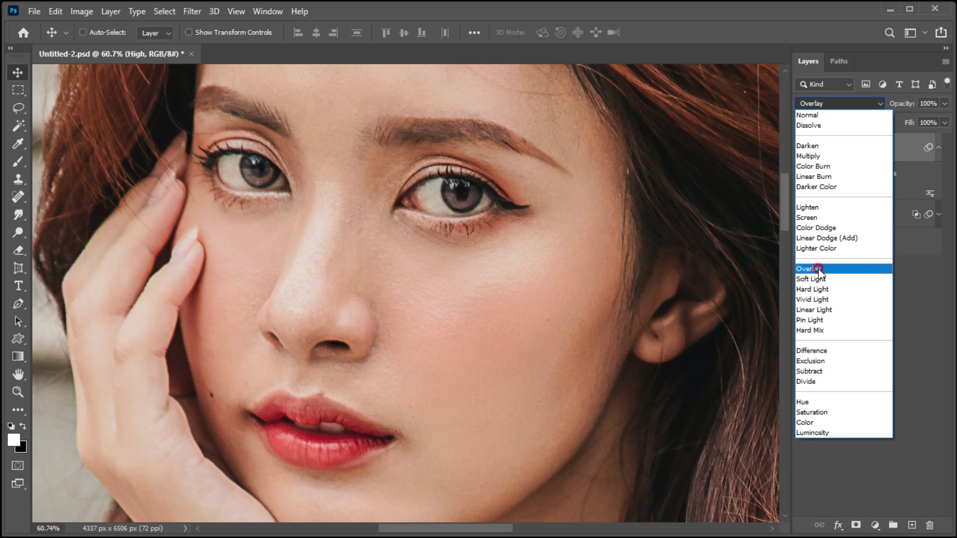
click(815, 269)
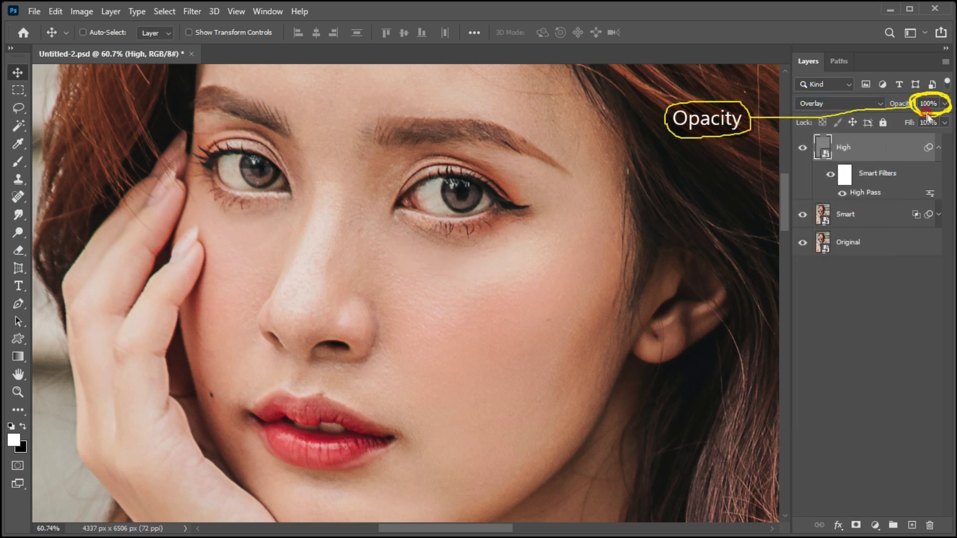
click(936, 149)
shift+click(867, 179)
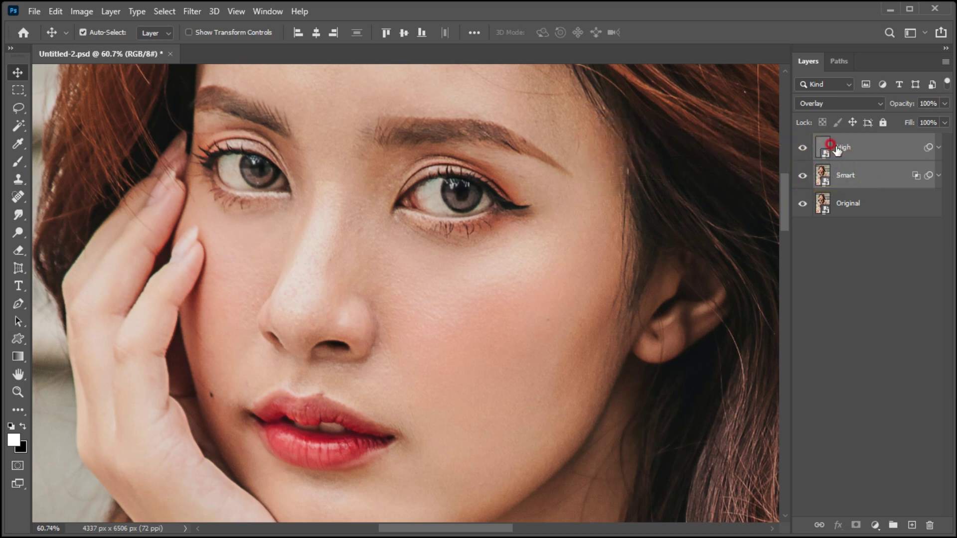
Group High and Smart into Group 1 and give it an inverted black layer mask.
key(ctrl+g)
click(815, 142)
click(815, 142)
click(815, 142)
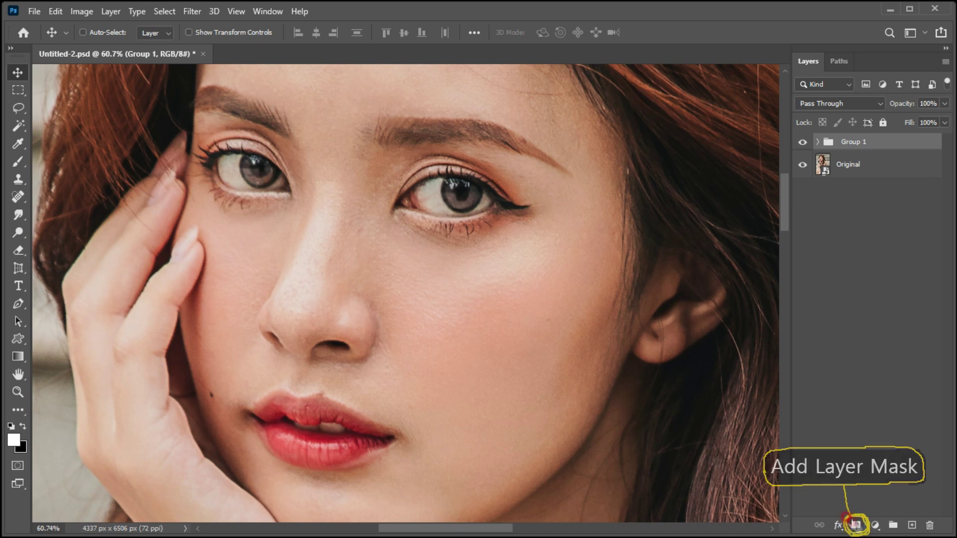
click(856, 525)
click(851, 164)
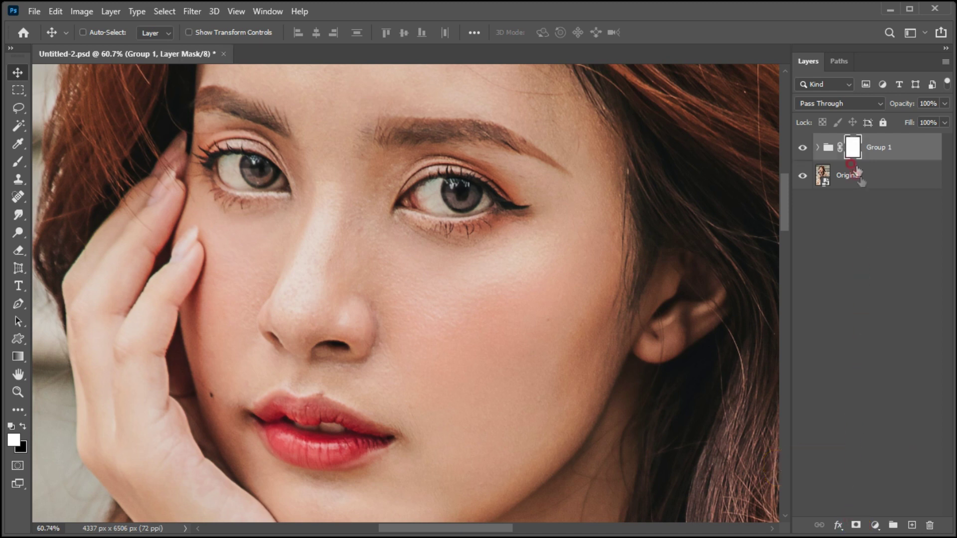
click(852, 143)
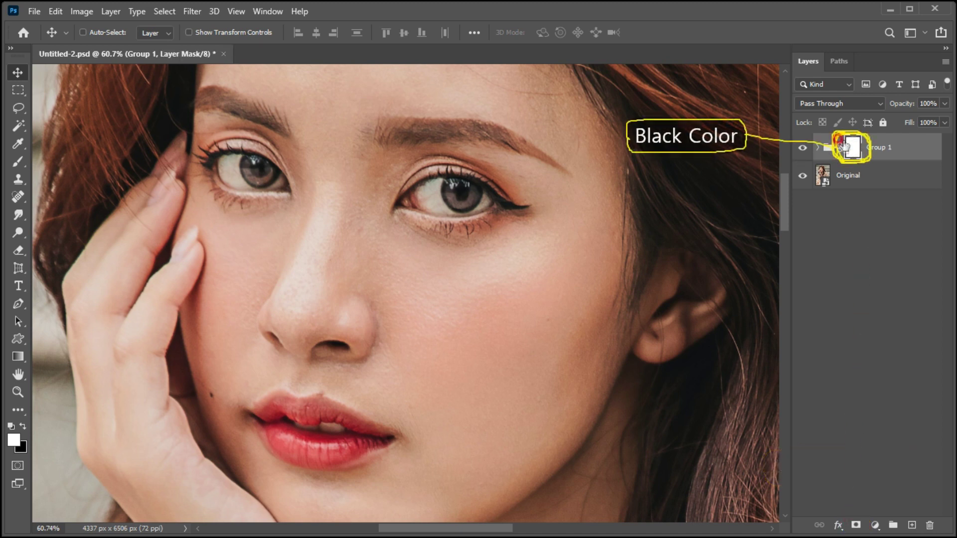
key(ctrl+i)
click(19, 162)
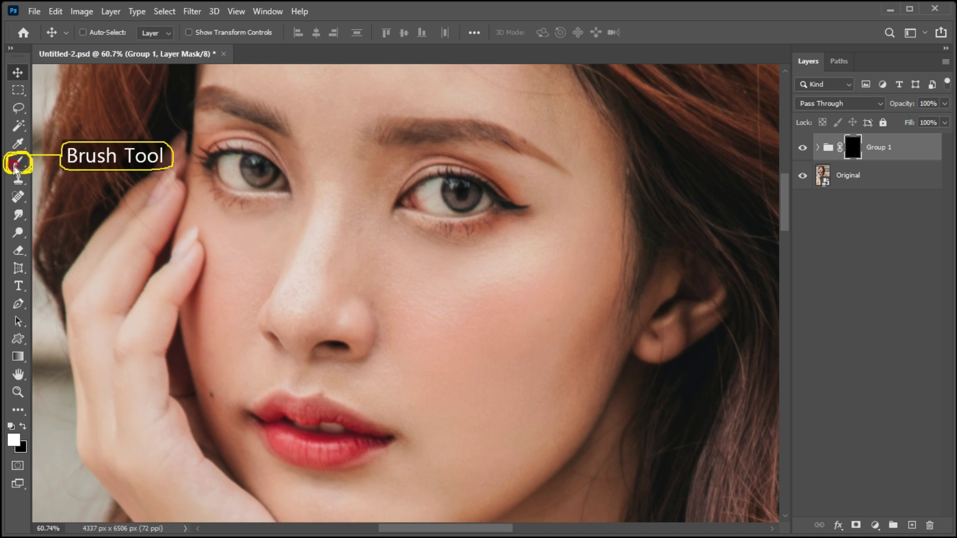
Paint white at 30% opacity into Group 1's mask over eyes, lips, hand and hair, using brush sizes 500 to 125.
key(3)
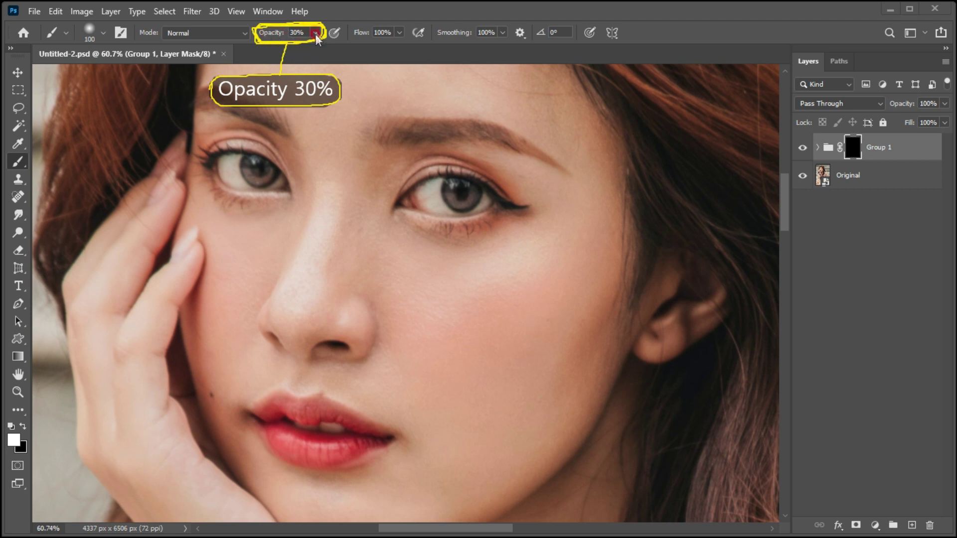
click(265, 33)
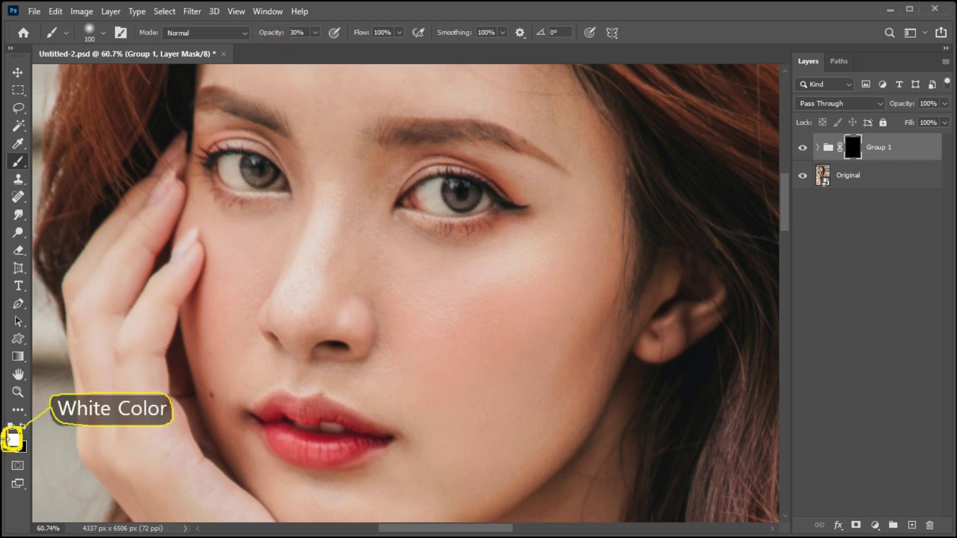
key(bracketright)
key(bracketright)
key(bracketright)
key(bracketright)
key(bracketright)
key(bracketright)
key(bracketright)
key(bracketleft)
key(bracketleft)
key(bracketleft)
key(bracketleft)
key(bracketleft)
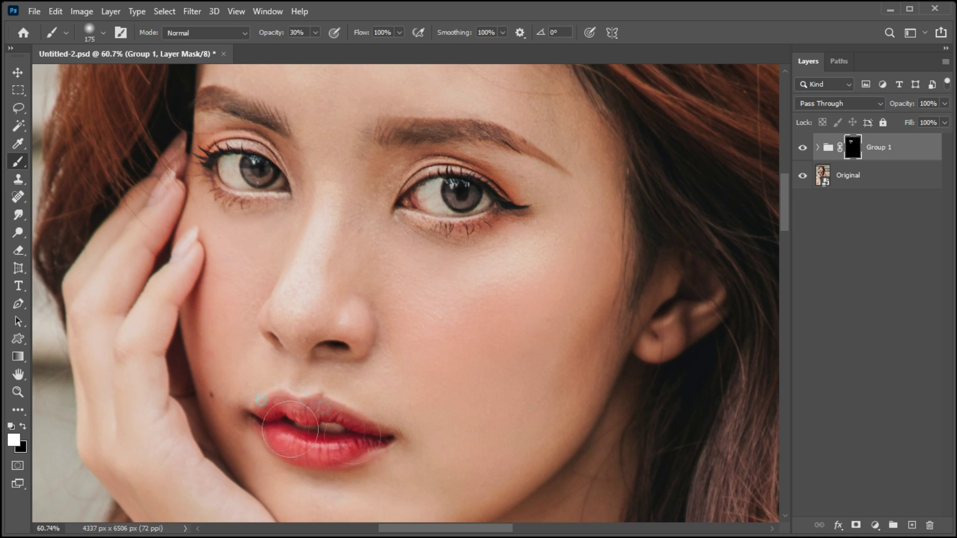
click(163, 238)
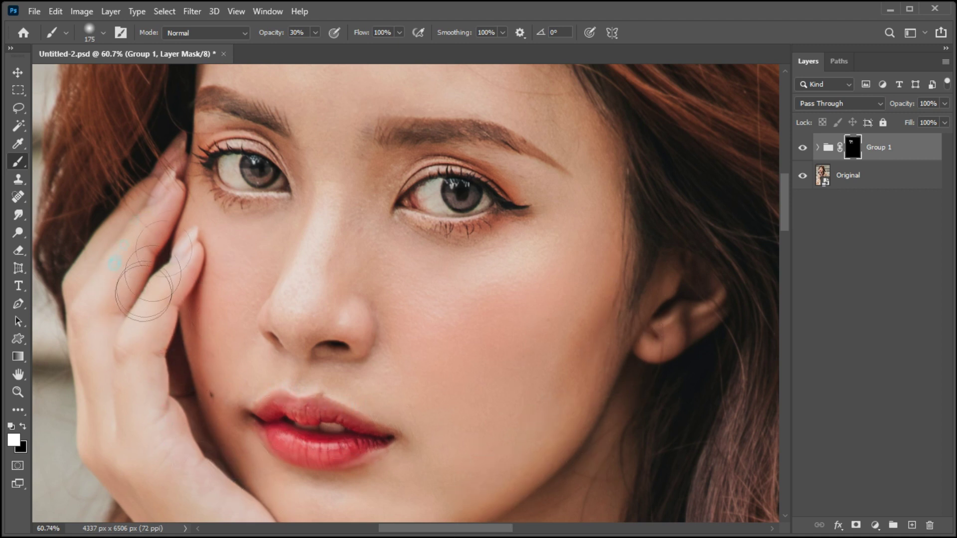
key(bracketright)
key(bracketright)
key(bracketright)
mouse_move(637, 90)
mouse_down()
mouse_move(690, 81)
mouse_move(641, 68)
mouse_up()
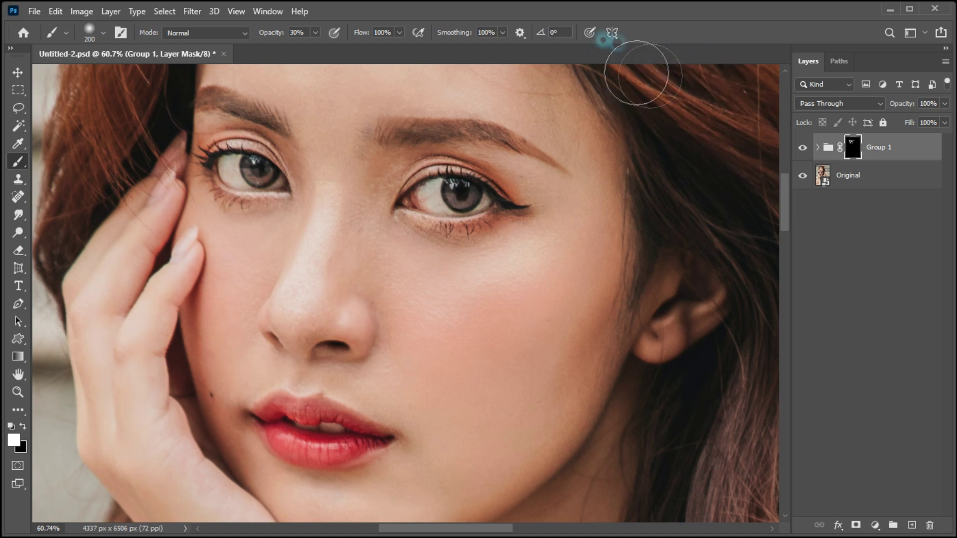
key(bracketleft)
key(bracketleft)
key(bracketleft)
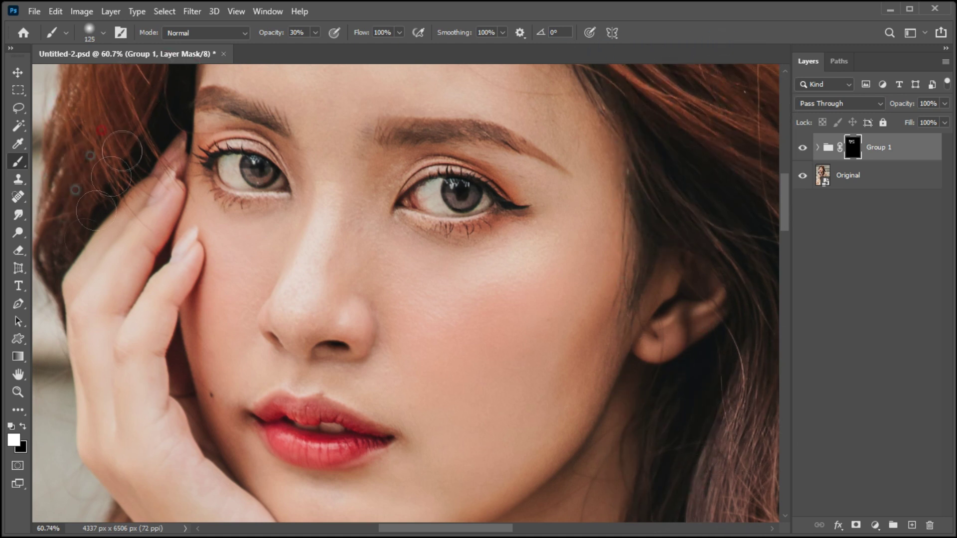
click(18, 74)
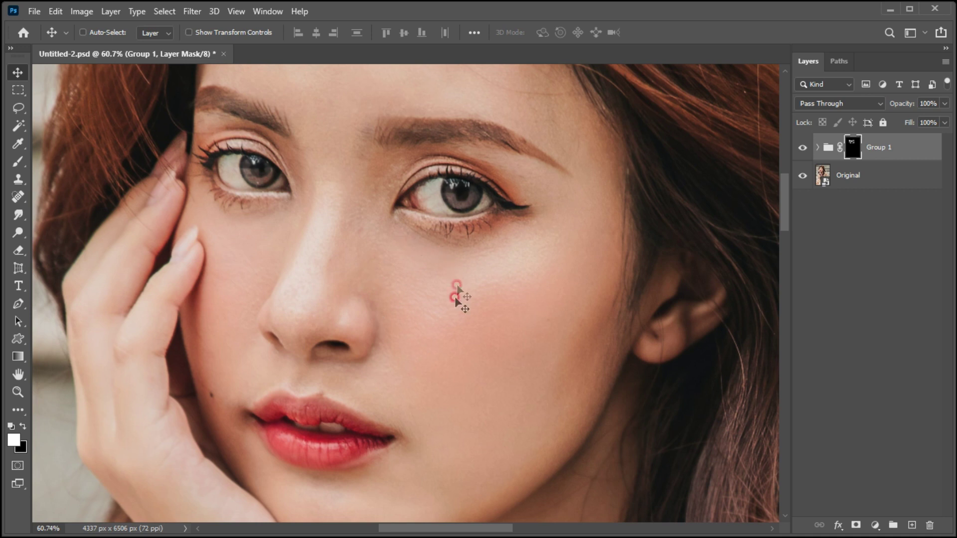
click(802, 147)
click(802, 147)
click(802, 148)
click(802, 147)
click(802, 148)
click(802, 148)
click(802, 148)
click(802, 147)
click(802, 147)
click(802, 148)
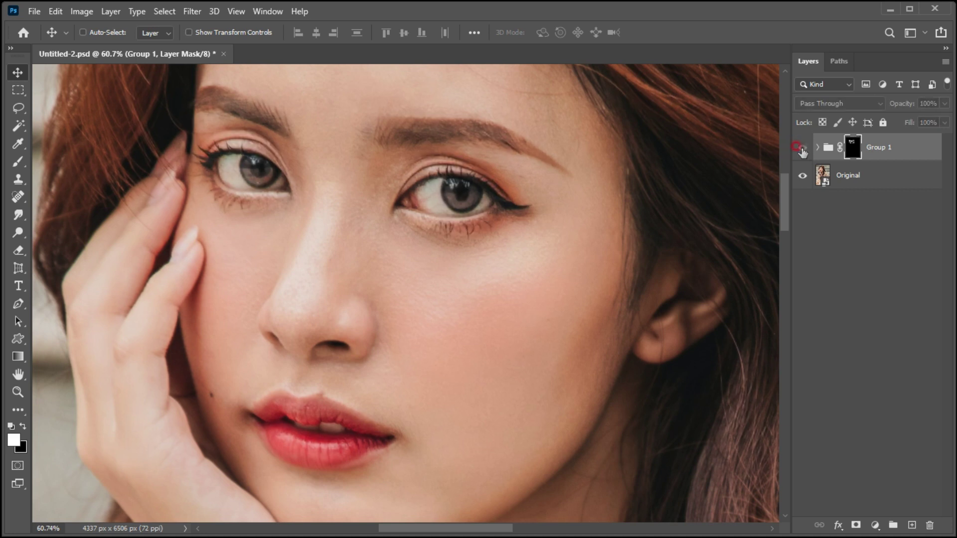